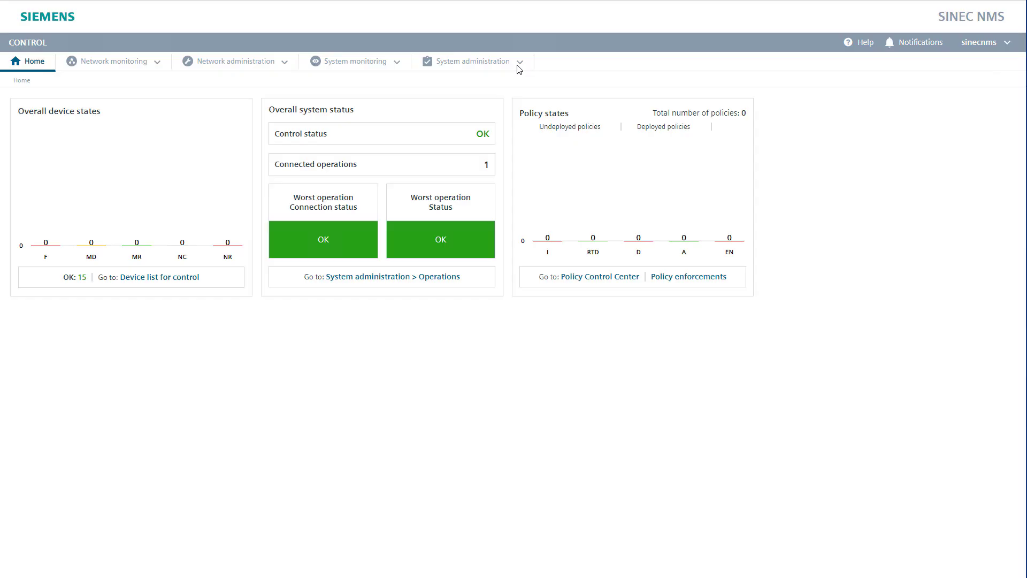
Step: Review the Starter Set profile's SNMP and SSH/HTTP(S) credentials, ending on its Device profiles group
click(519, 68)
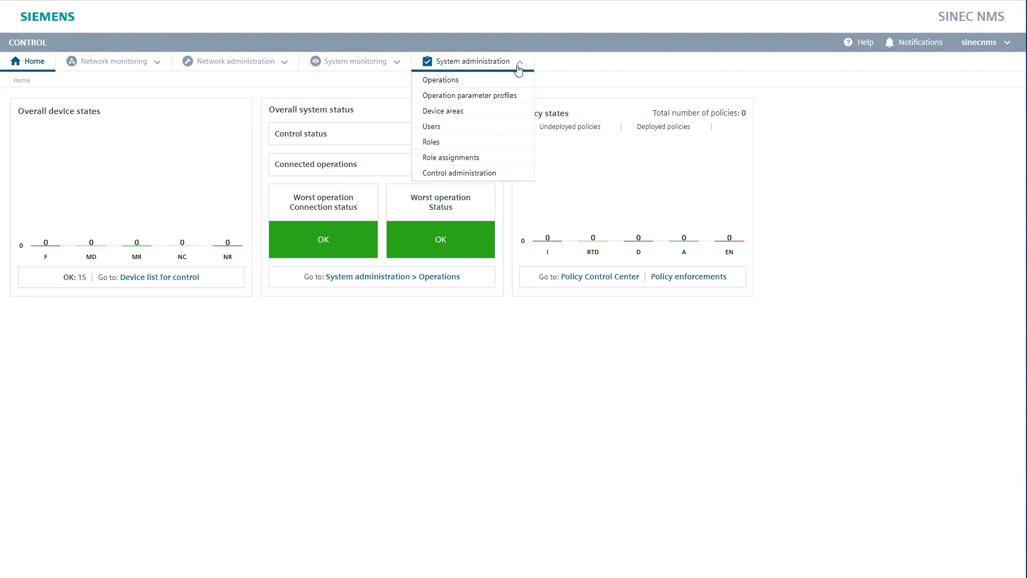
click(525, 101)
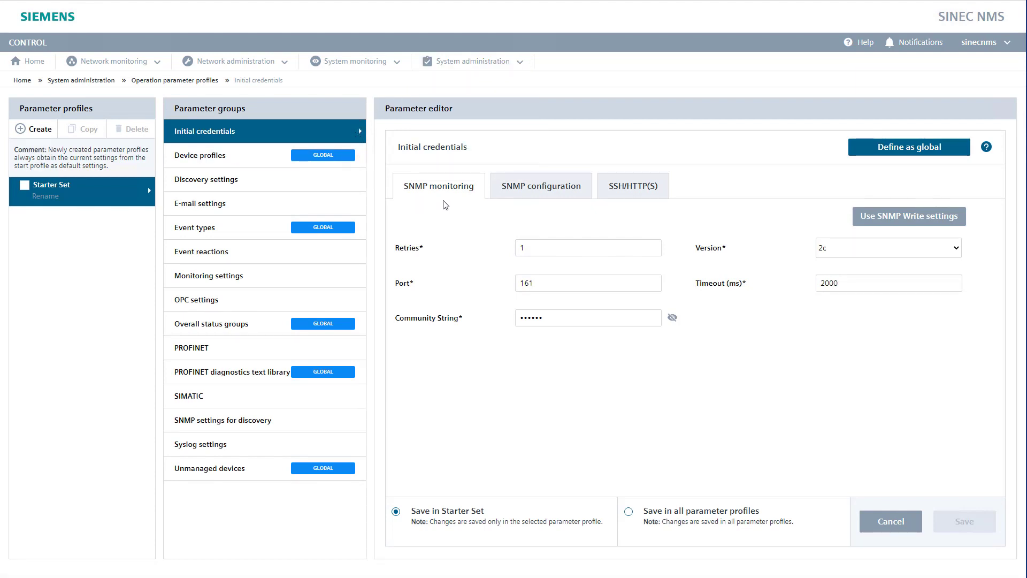
click(524, 199)
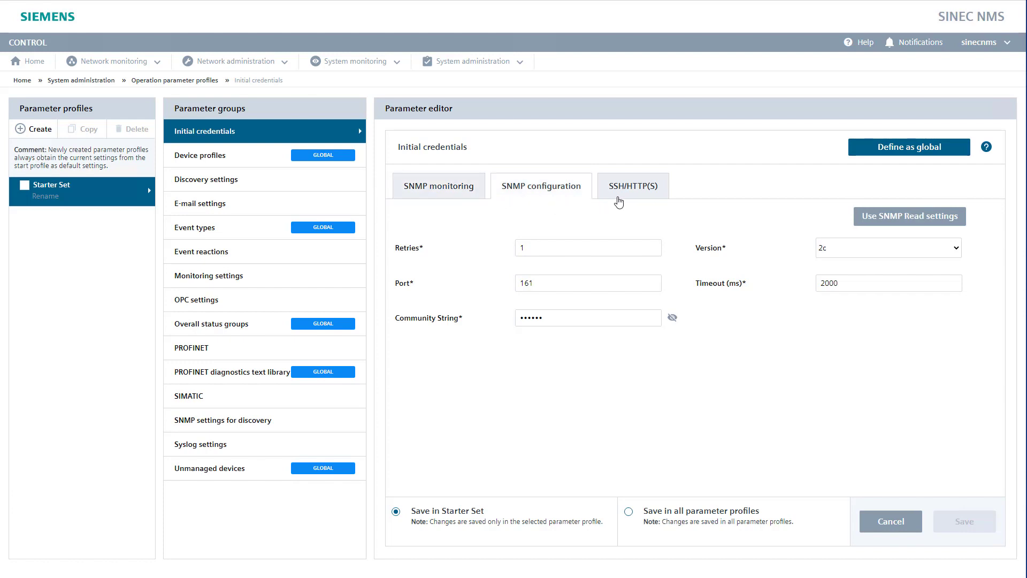
click(618, 201)
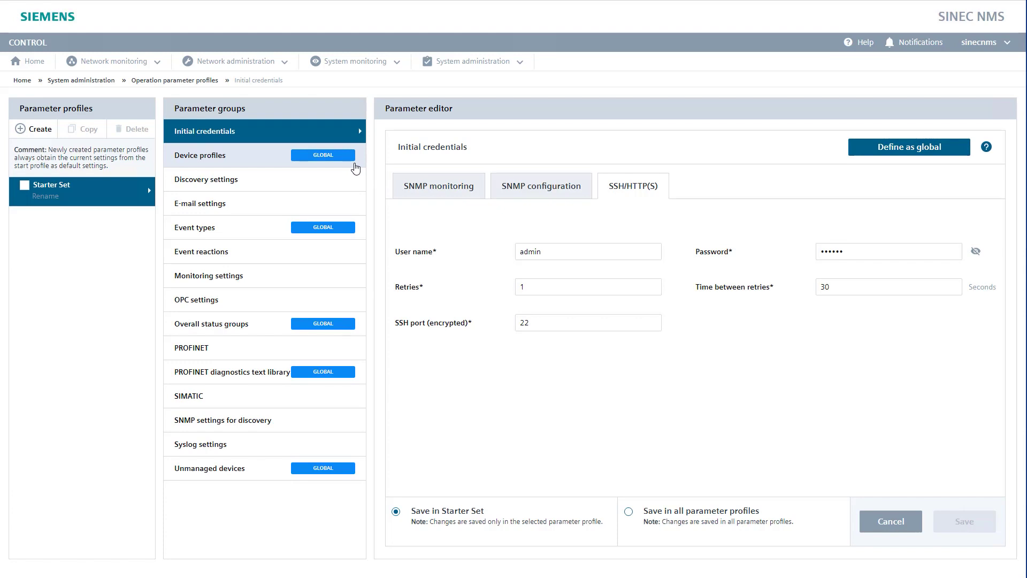
click(355, 168)
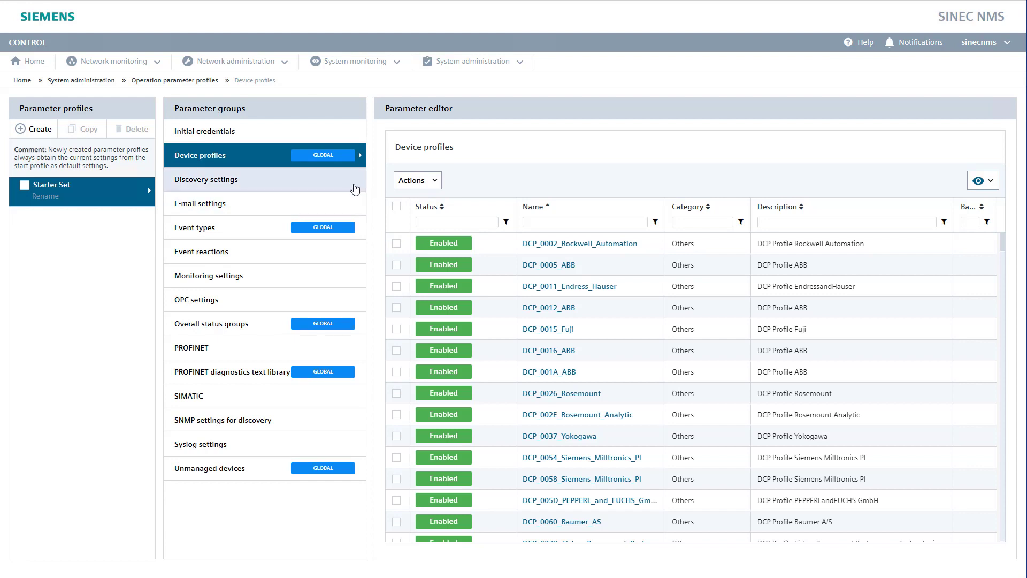
Step: Inspect the Starter Set's Discovery settings, PROFINET and SIMATIC parameter groups
click(354, 188)
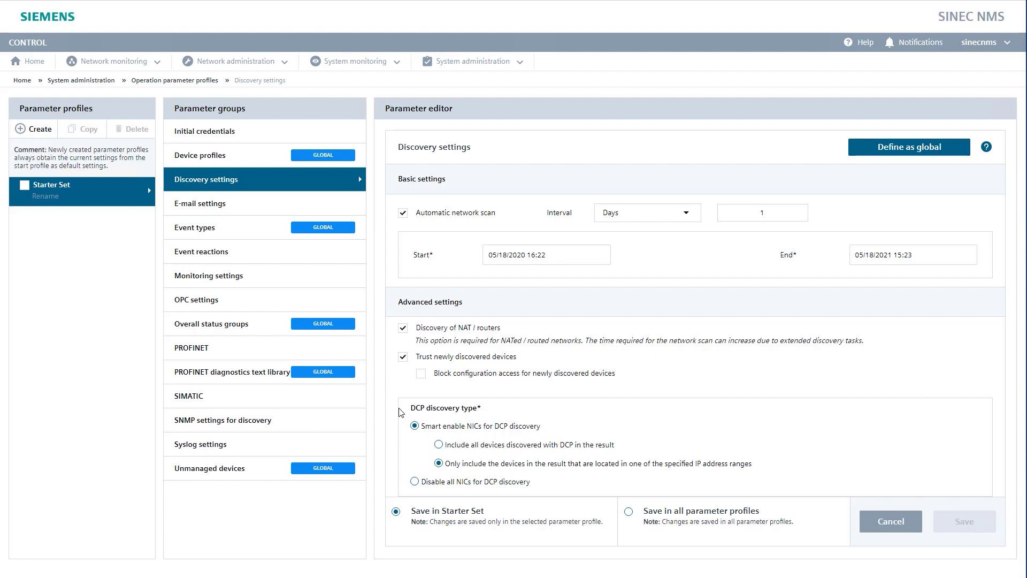
click(354, 347)
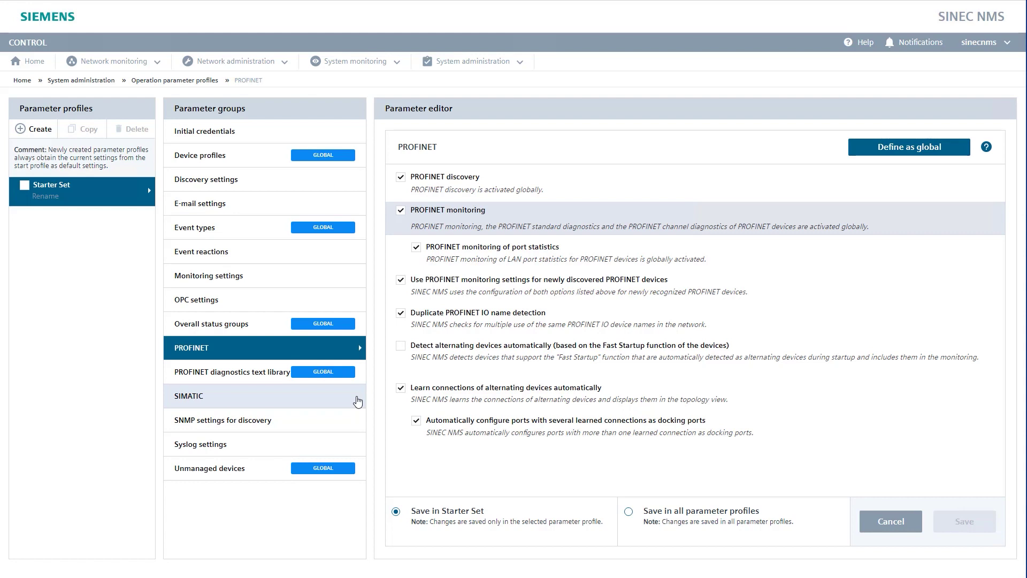
click(357, 401)
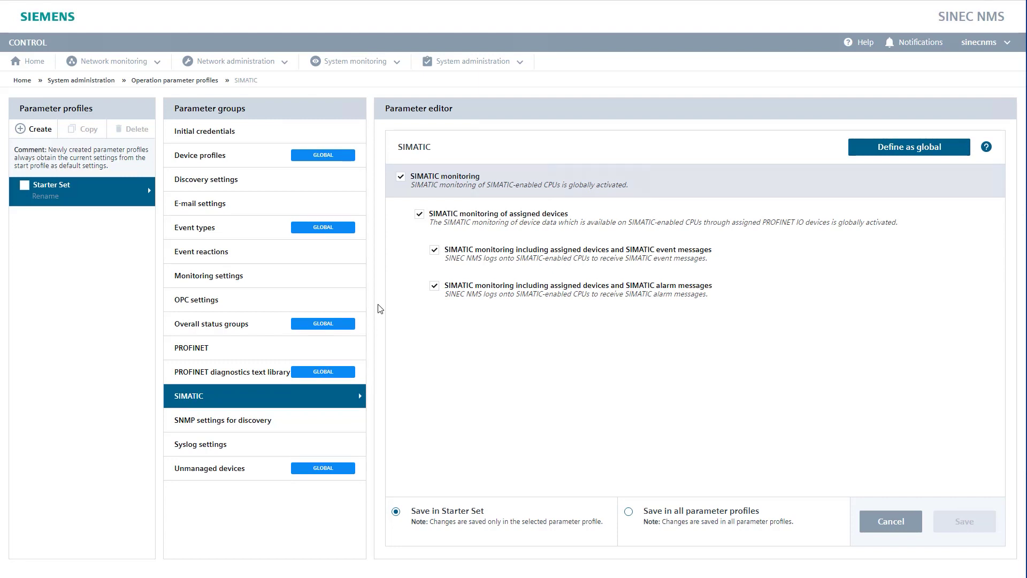
click(509, 63)
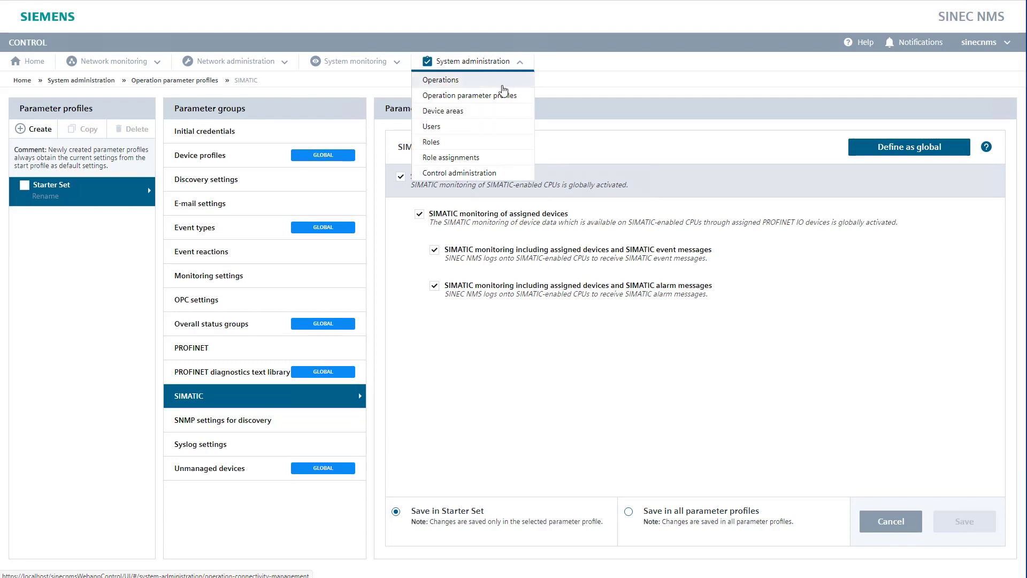
Step: Check the SINECNMS operation's Backbone, MRP Ring and Management Level scan ranges on the Operations page
click(503, 86)
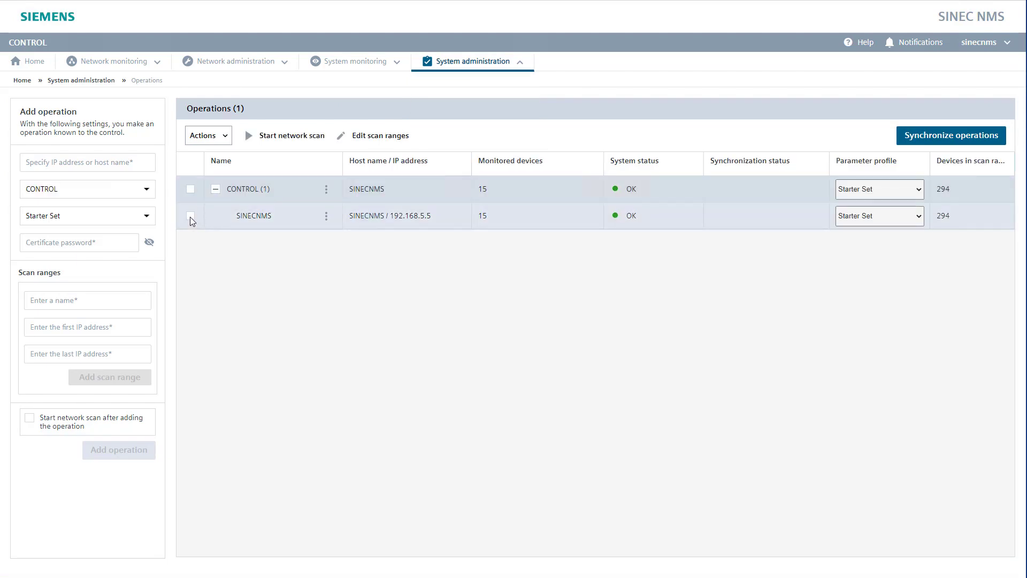
click(191, 217)
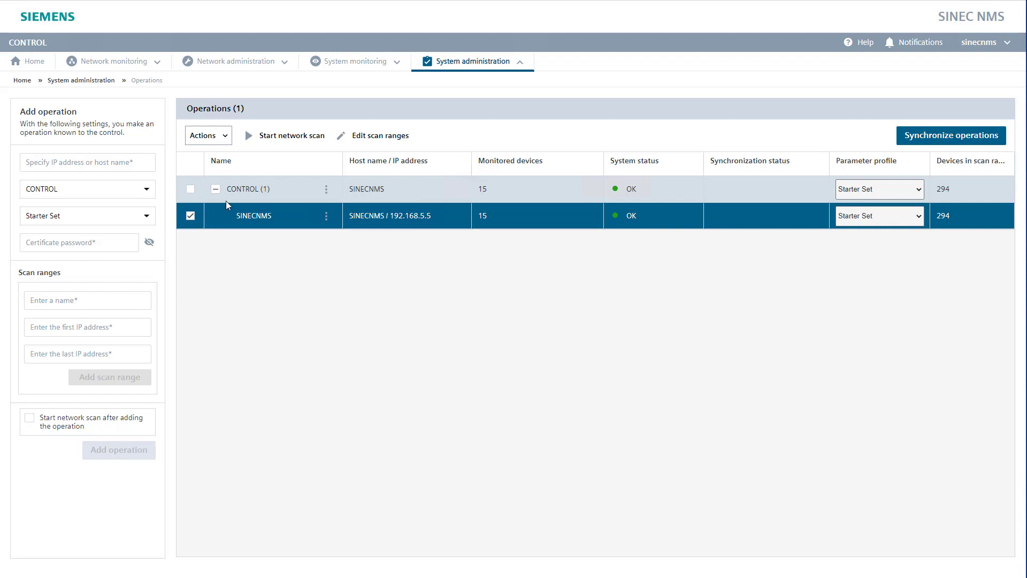
click(377, 140)
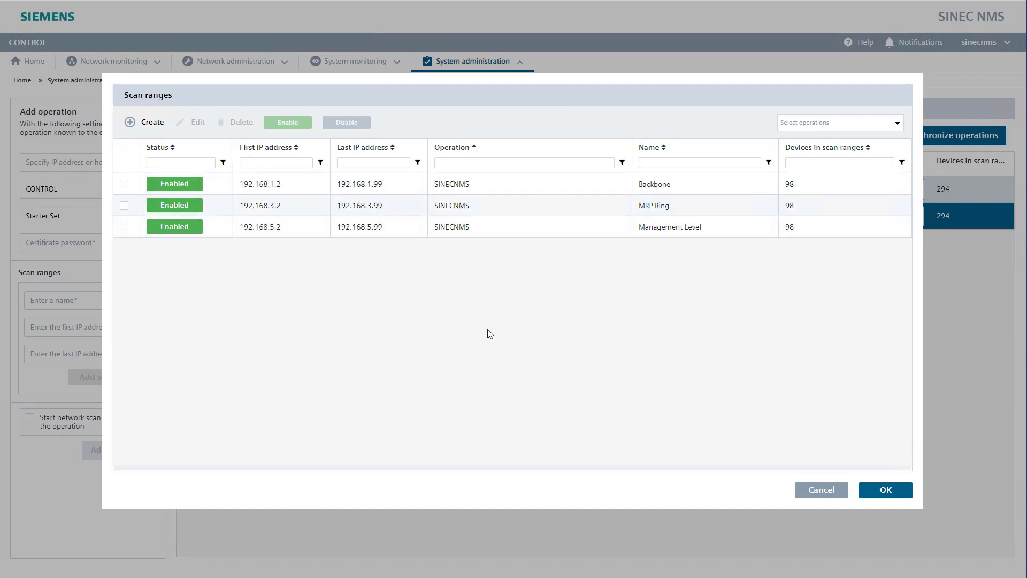
click(874, 493)
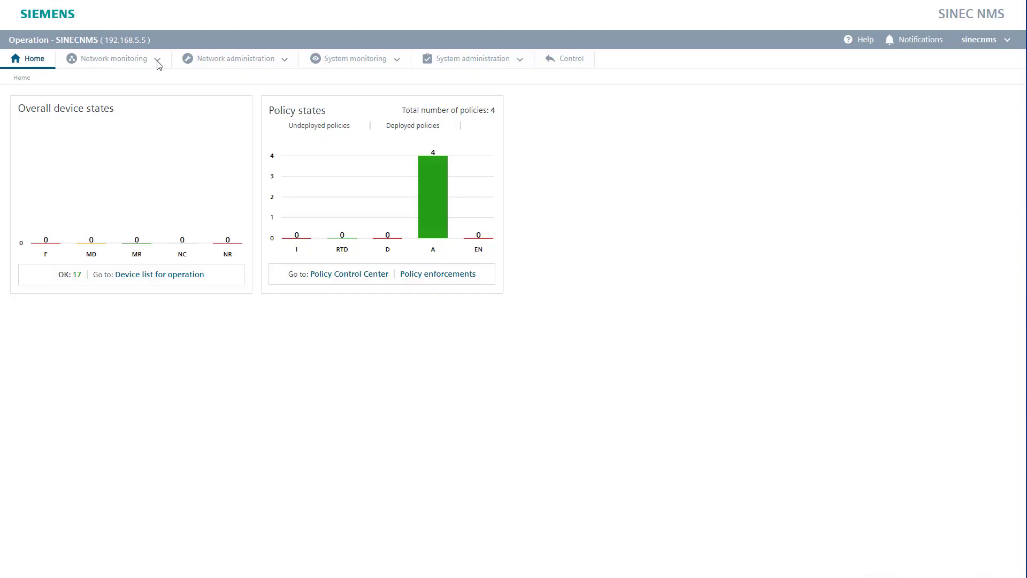
Step: Open the network topology offline and move all devices onto the factory picture's top-left
click(156, 60)
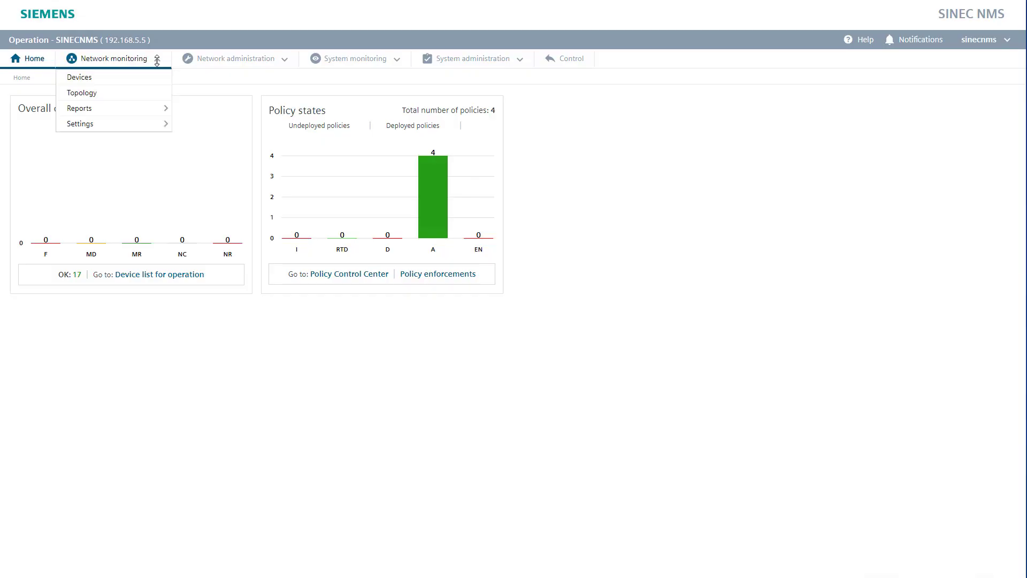
click(149, 101)
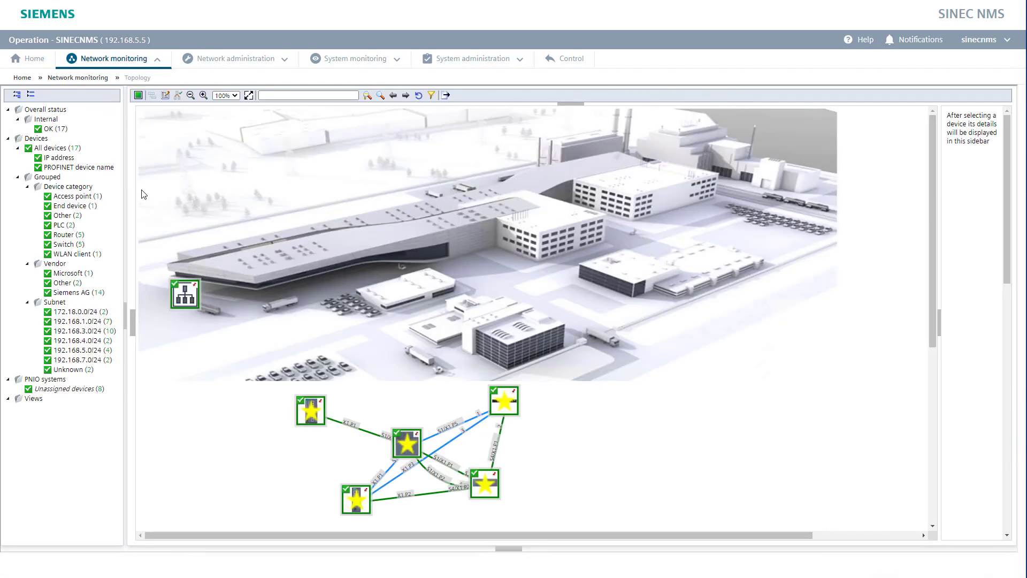
click(138, 95)
drag(248, 384, 541, 530)
drag(492, 493, 350, 178)
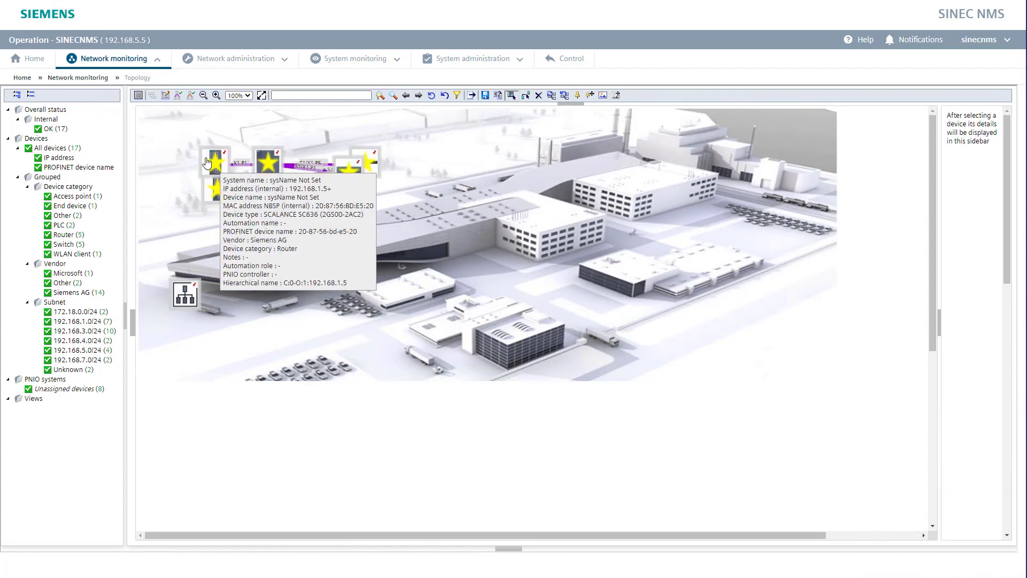
Step: Reposition the Scalance XM400, ruggedcom_rsg2100, SCALANCE XB200 and Scalance XR500 icons on the map
drag(213, 156, 182, 149)
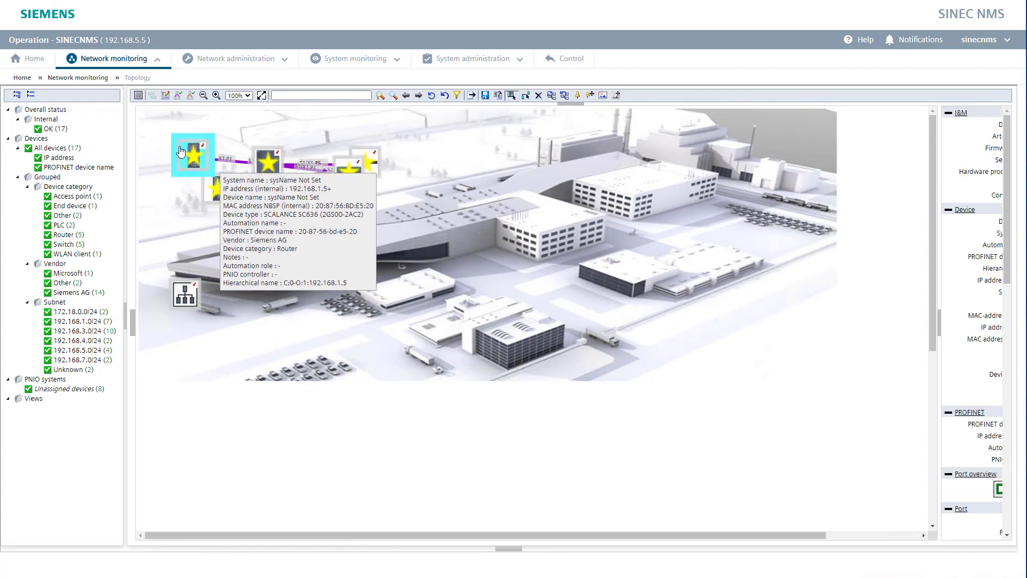
click(296, 152)
drag(296, 152, 298, 146)
drag(360, 160, 303, 261)
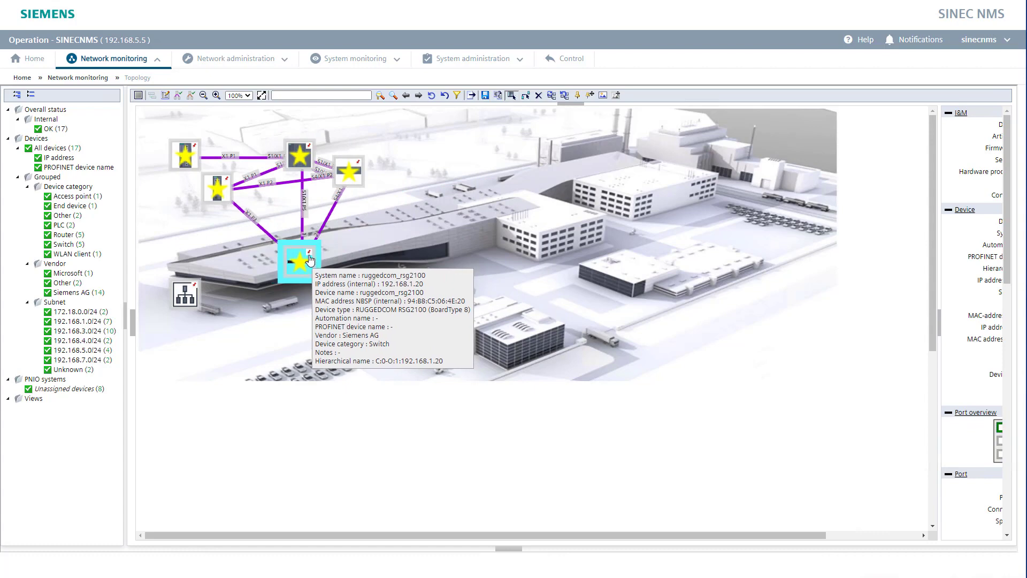
drag(238, 190, 418, 259)
drag(358, 175, 418, 159)
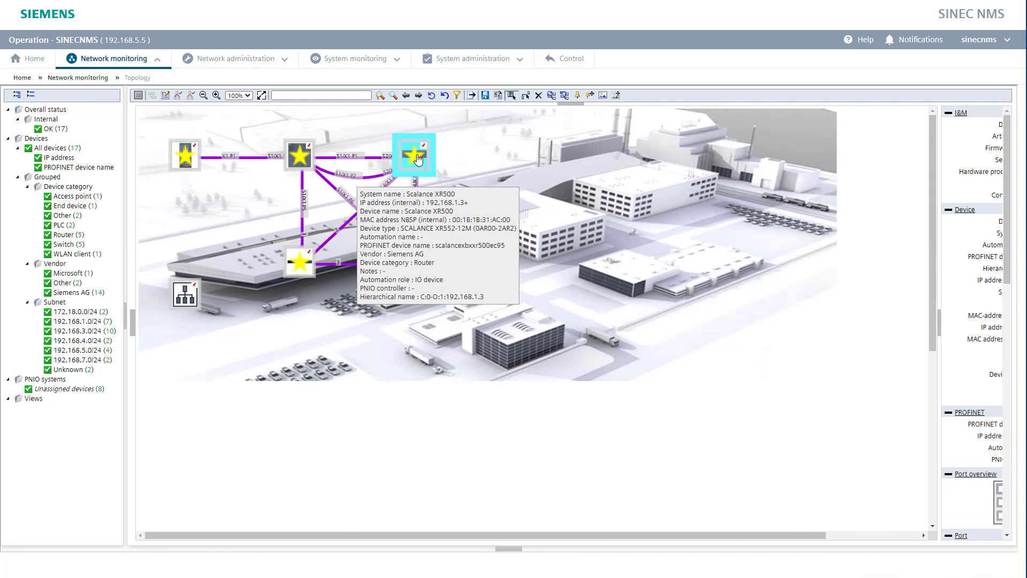
click(467, 156)
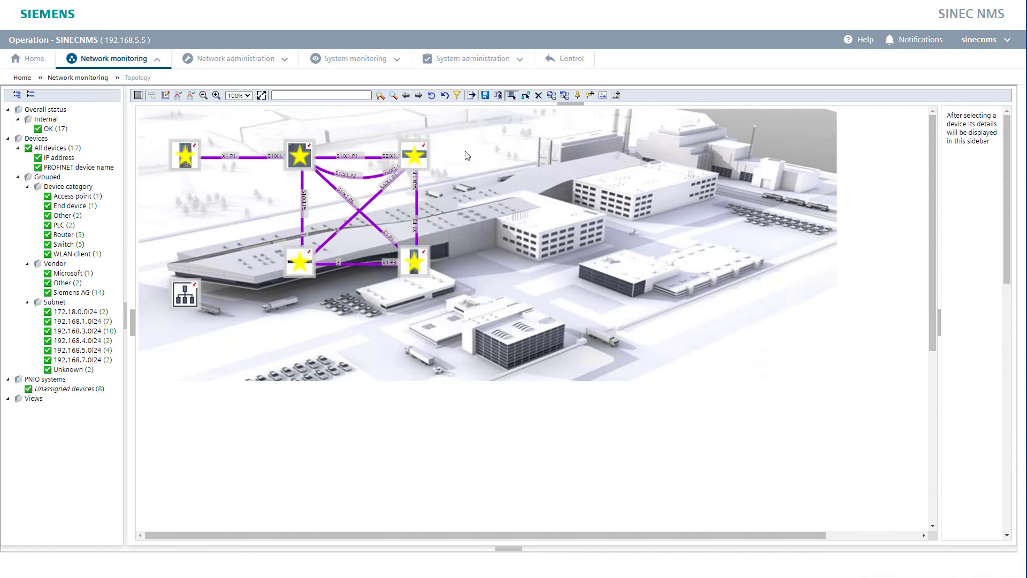
Step: Load the Anlage background image, show device pictures instead of star symbols, and save the layout
click(602, 96)
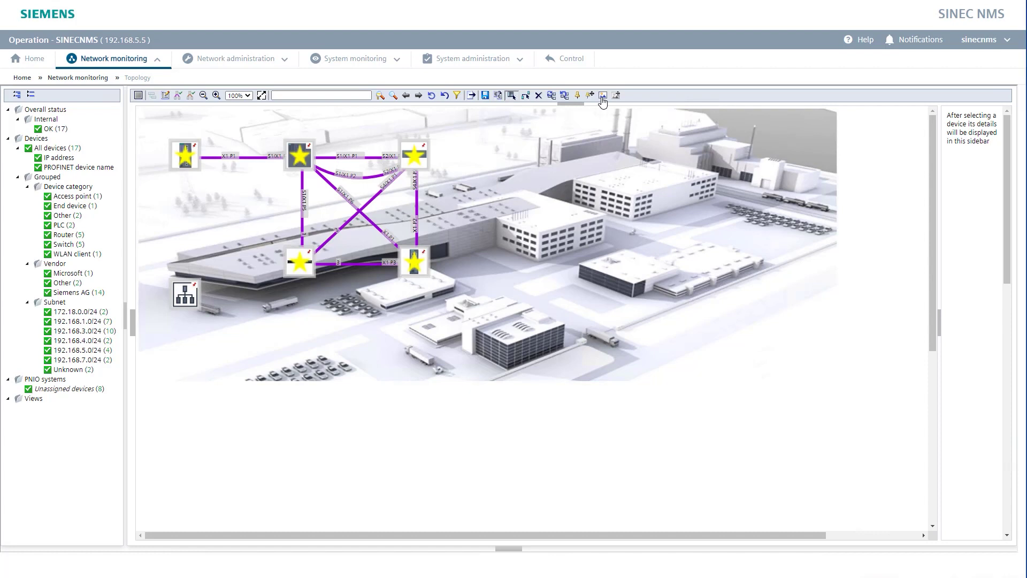
click(366, 242)
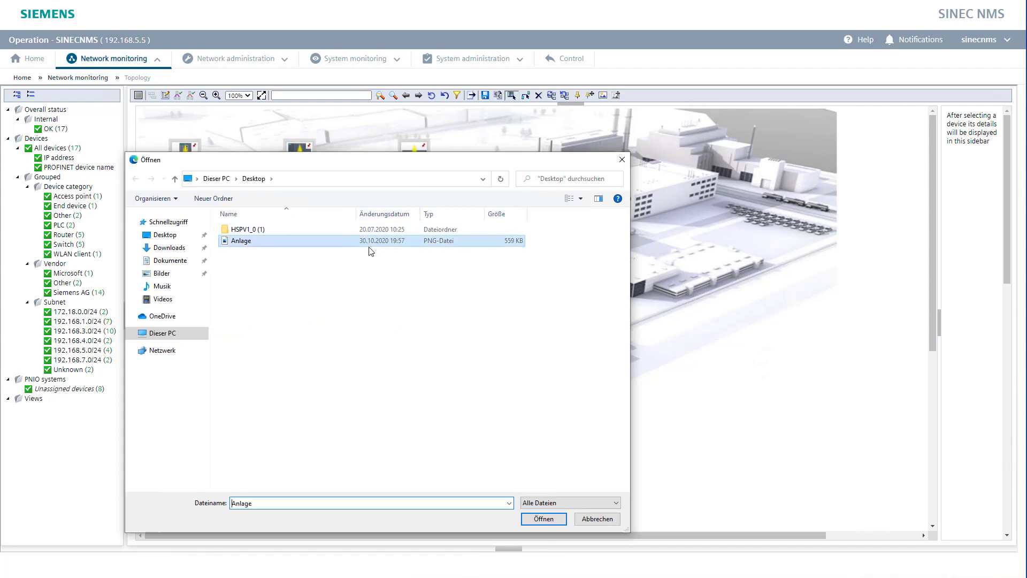
click(537, 519)
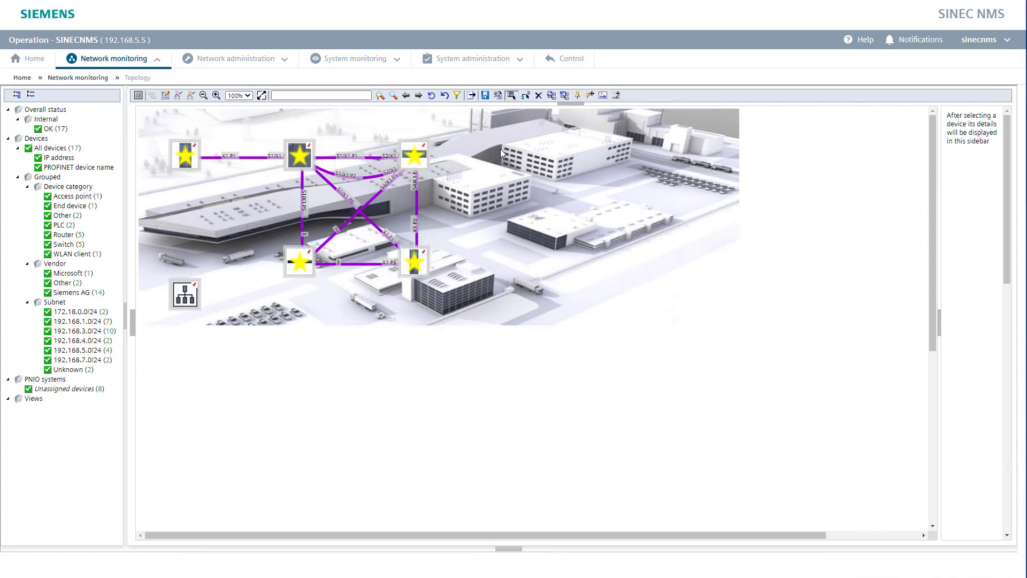
click(498, 96)
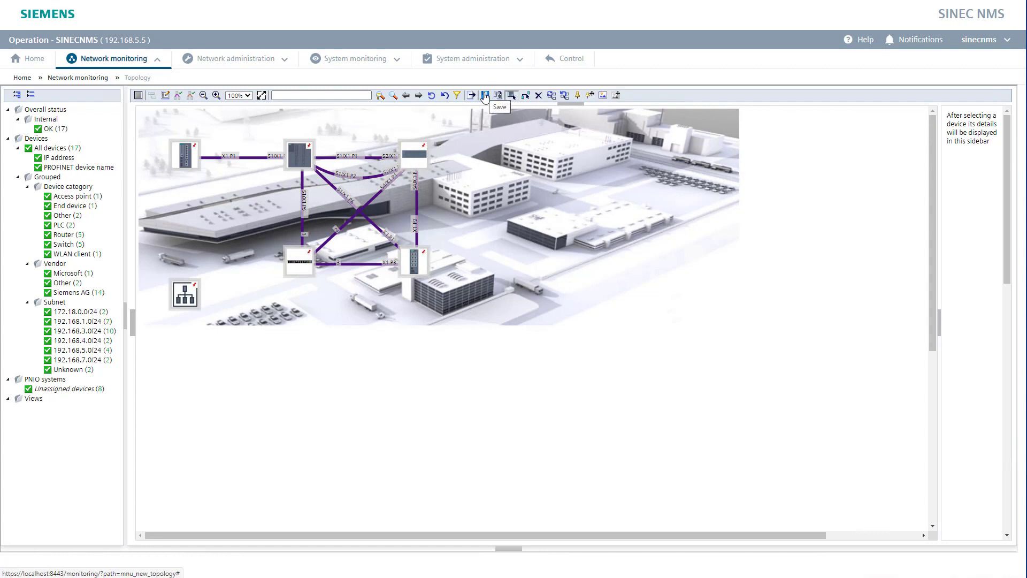
click(485, 97)
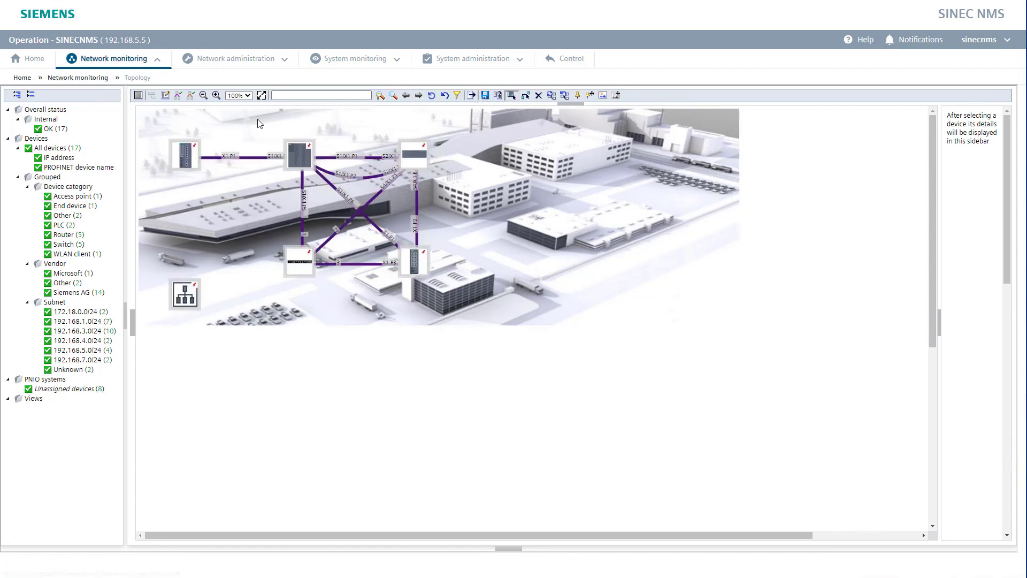
Step: Save the topology settings from the Global settings section
click(164, 96)
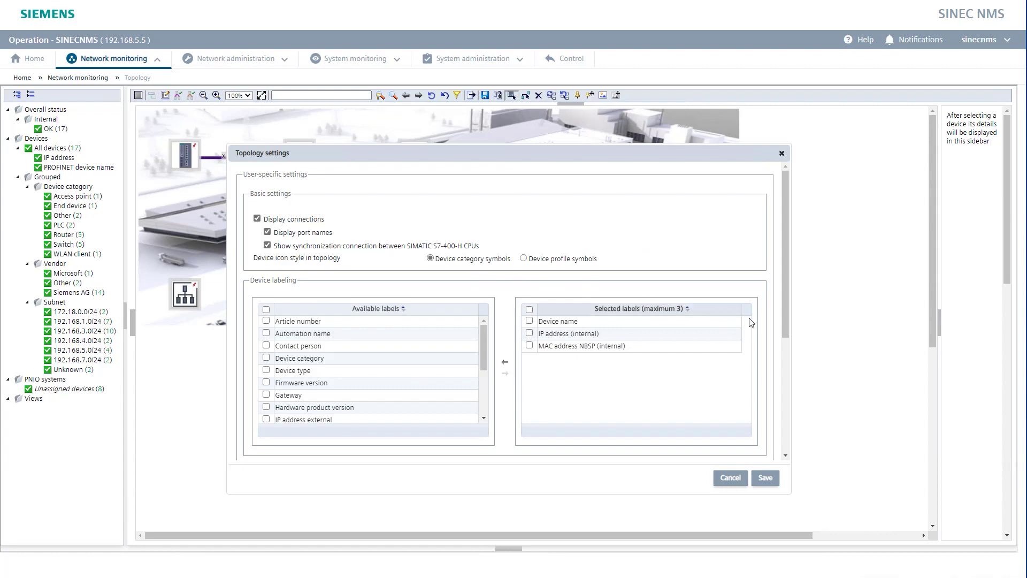
scroll(784, 353, down, 3)
scroll(784, 353, down, 5)
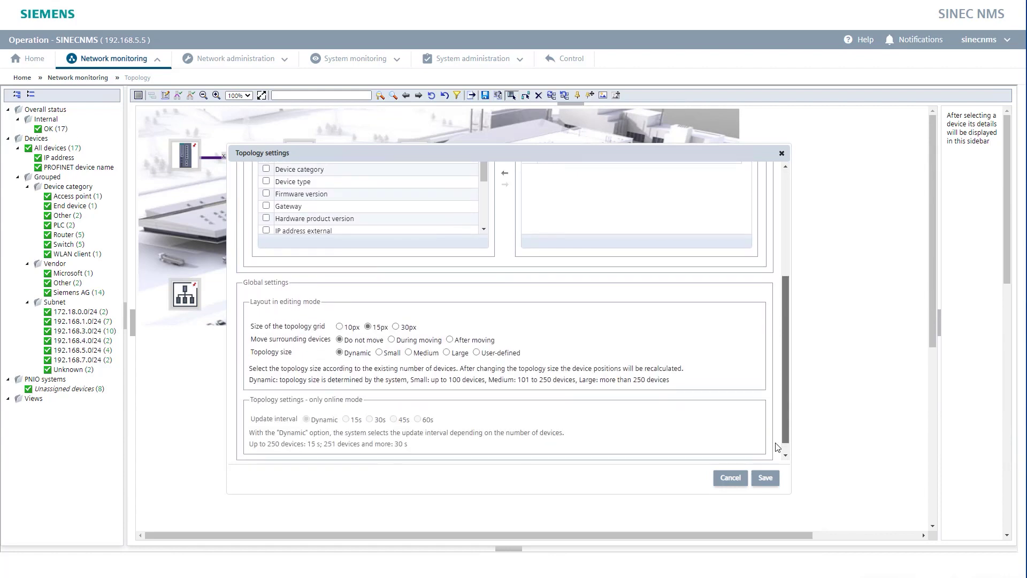
click(766, 477)
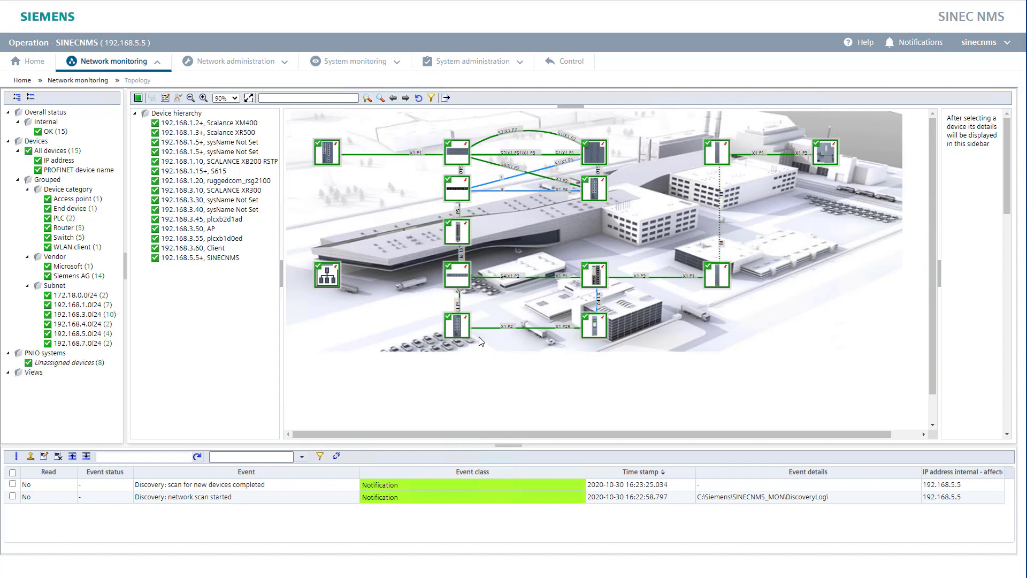
Step: Check the SCALANCE XR300 redundancy tab: ports S4/X1 P1–P2 are forwarding MRP ring clients
click(463, 331)
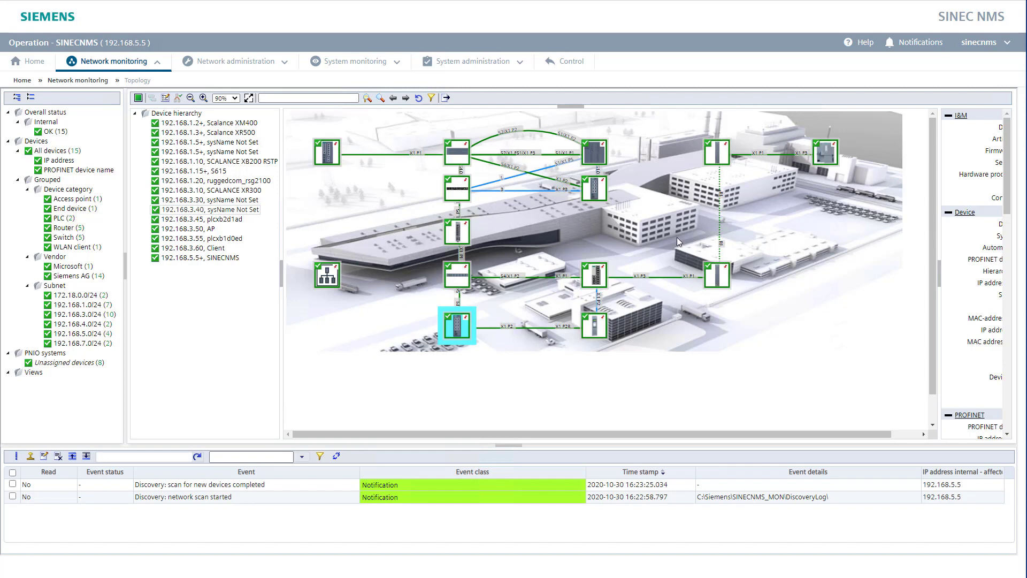
mouse_move(463, 284)
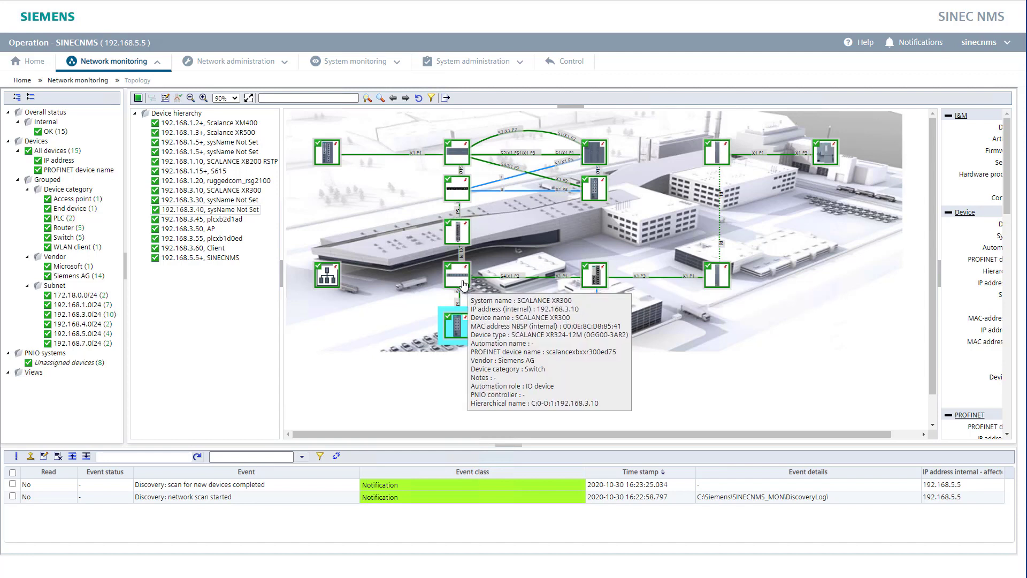
click(463, 283)
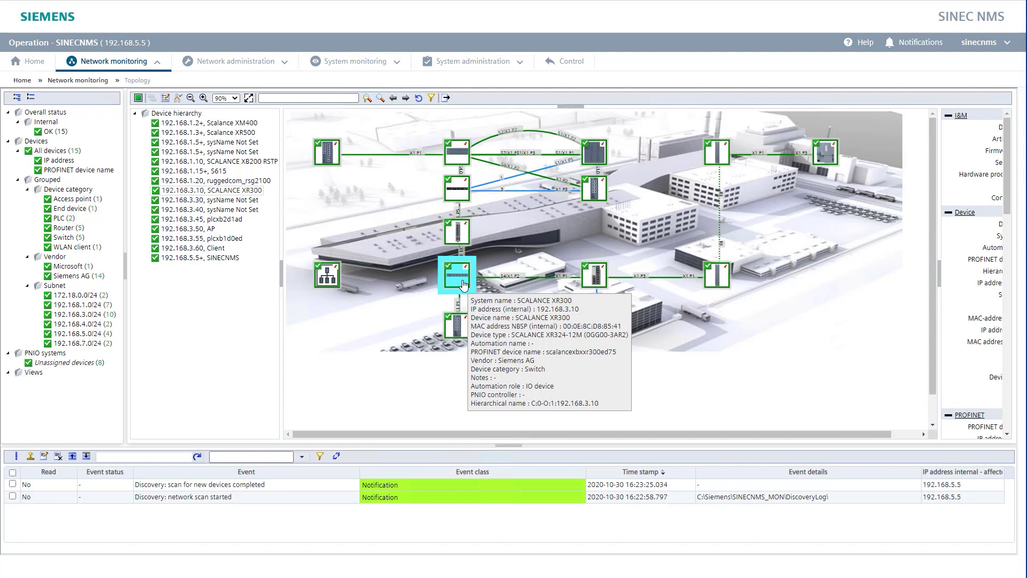
double_click(463, 284)
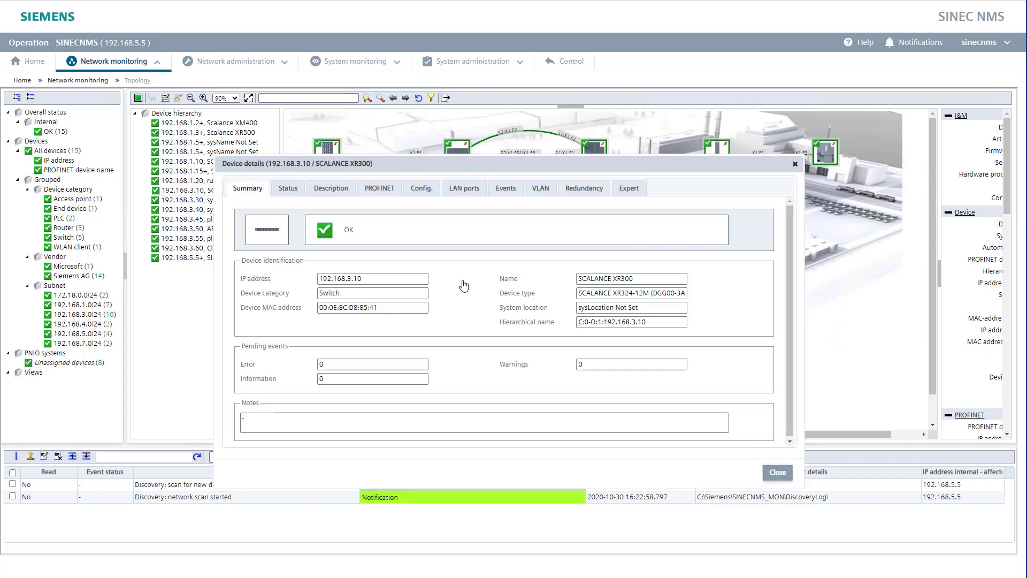
click(589, 197)
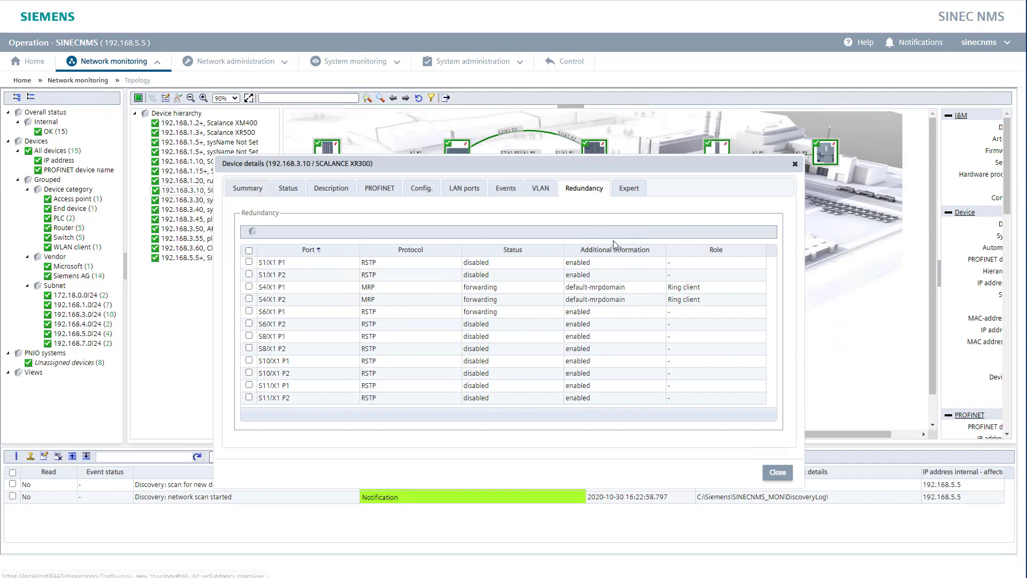
click(776, 473)
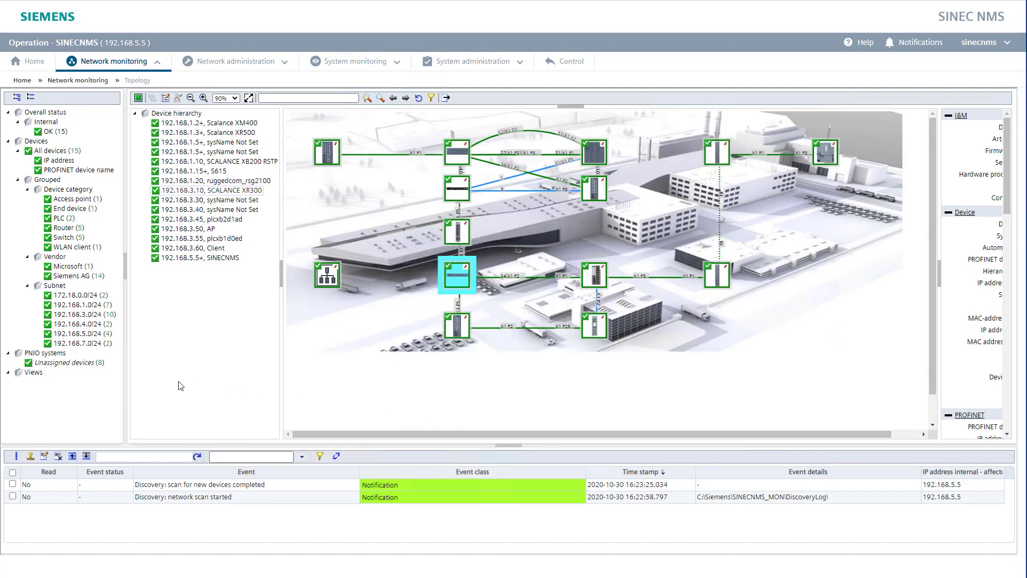
Step: Create a view named 'Automation cell' from the Views context menu
right_click(40, 377)
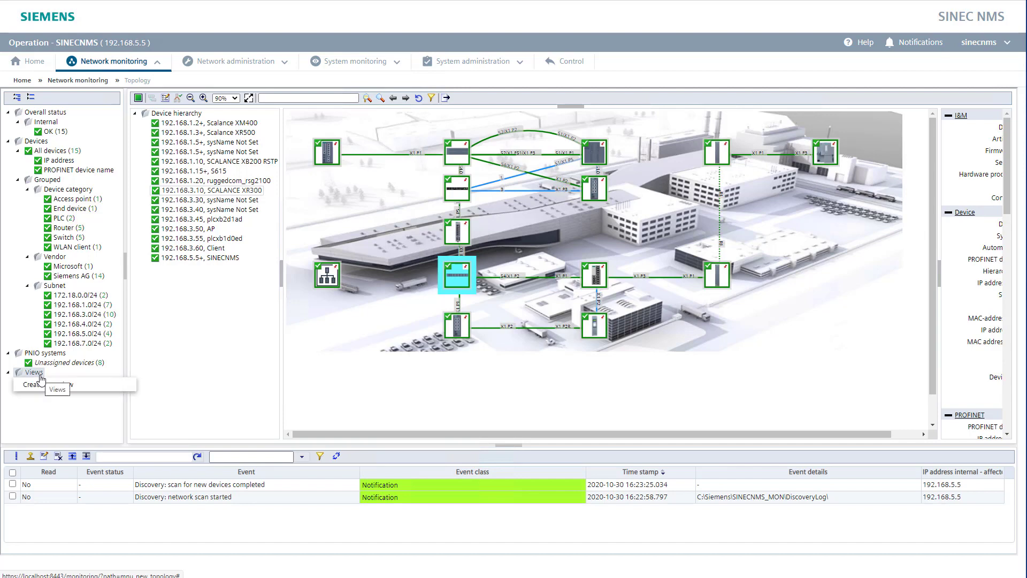
click(74, 387)
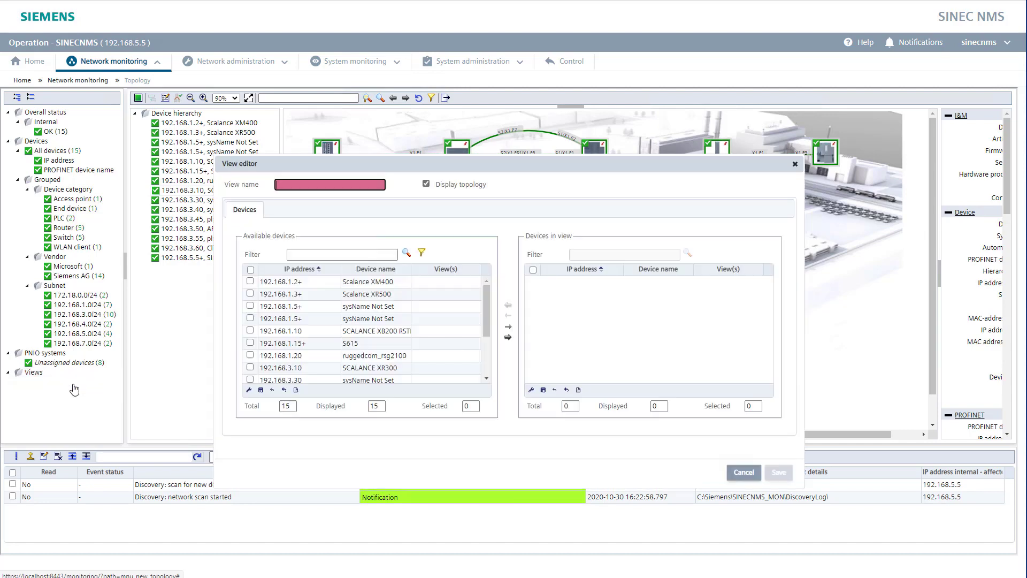
click(289, 186)
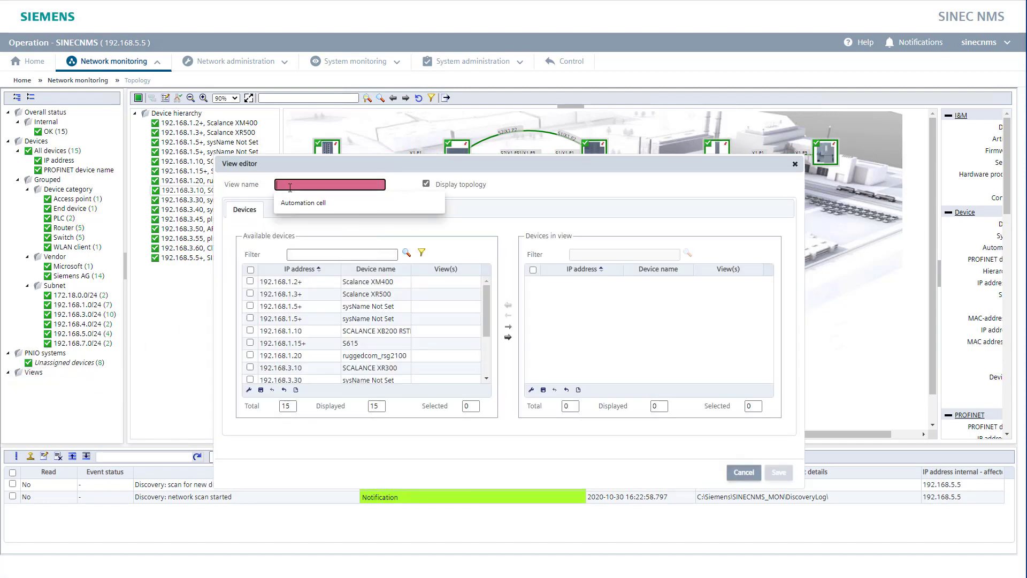
text(Automa)
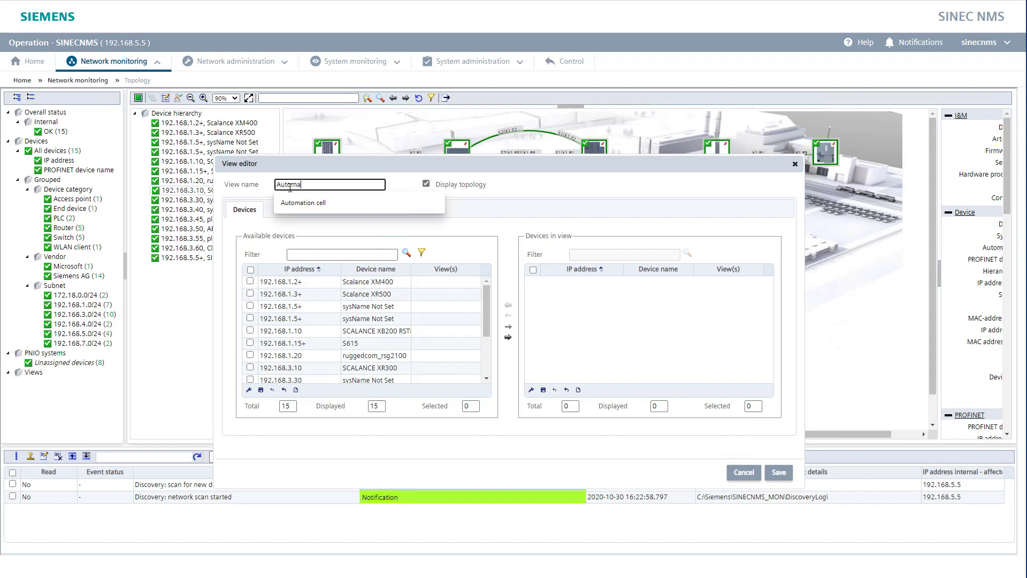
text(tion cell)
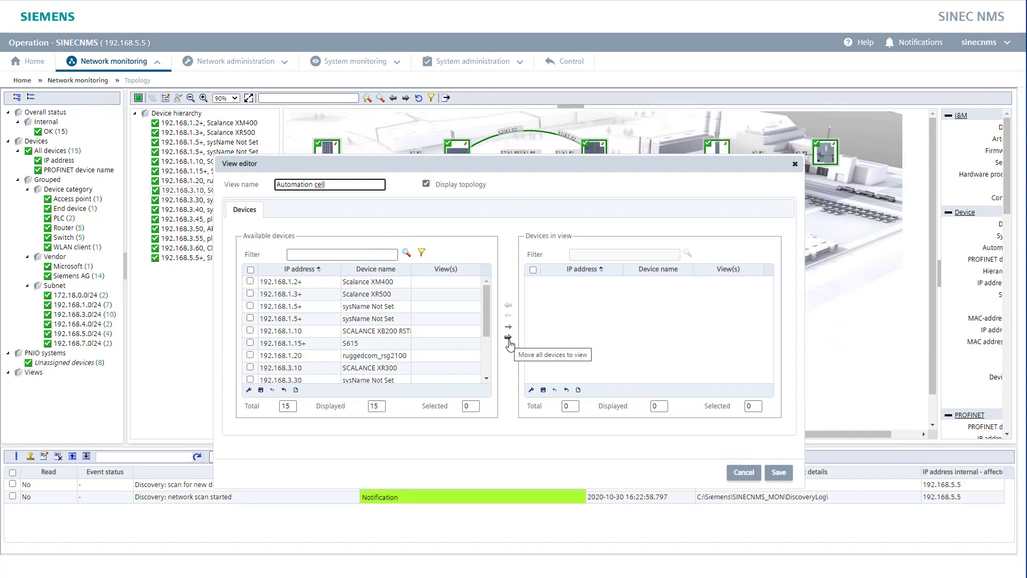
click(744, 473)
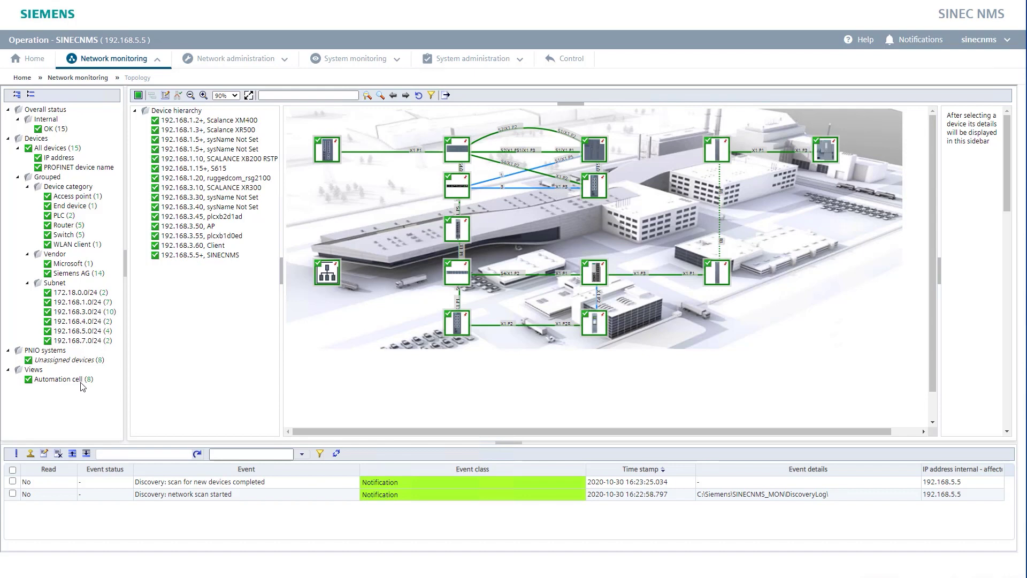
click(80, 381)
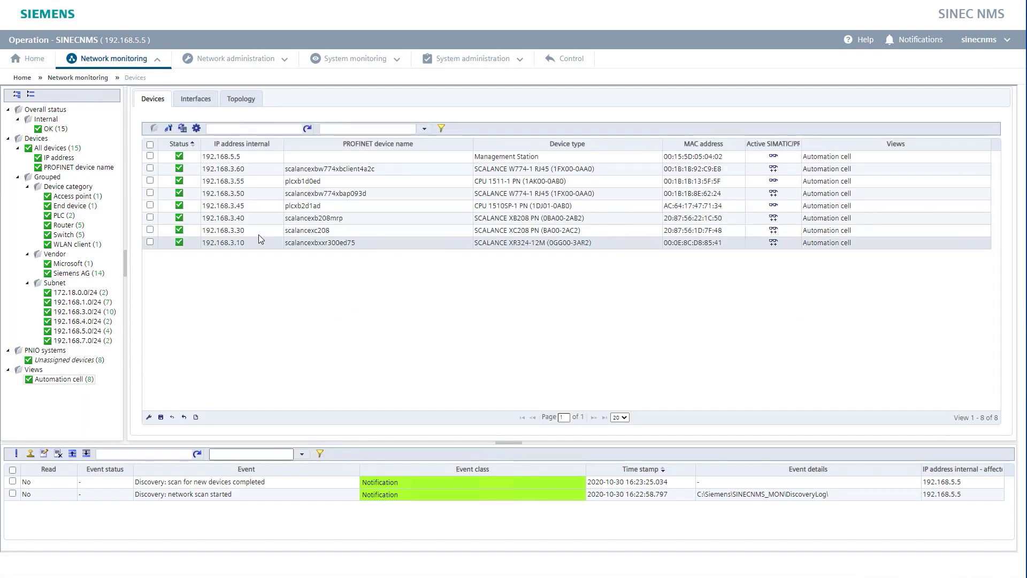
Step: Place switches 192.168.3.10 and 192.168.3.40 side by side on the Automation cell topology canvas
click(246, 103)
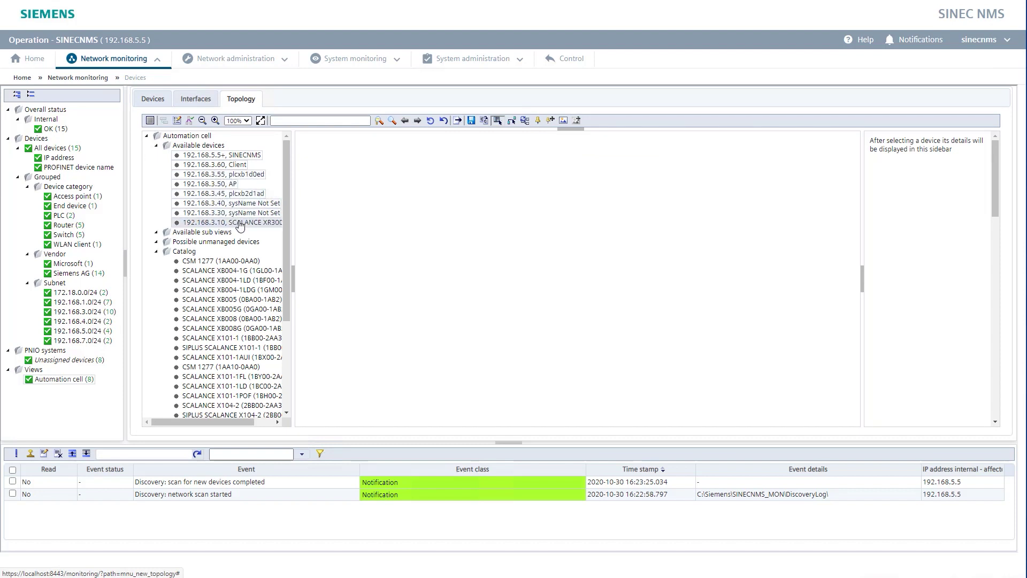
drag(240, 224, 369, 210)
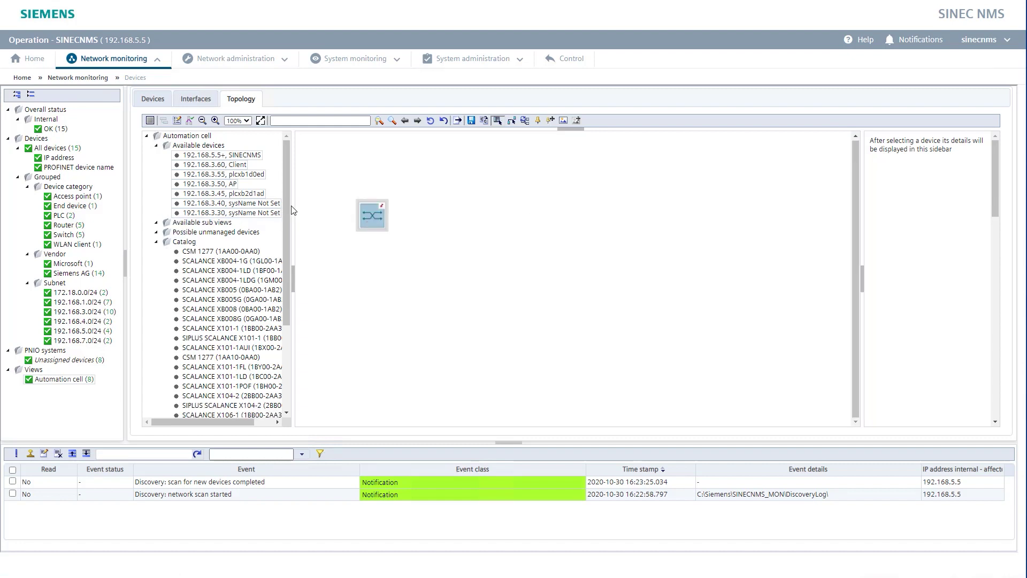
drag(268, 208, 386, 188)
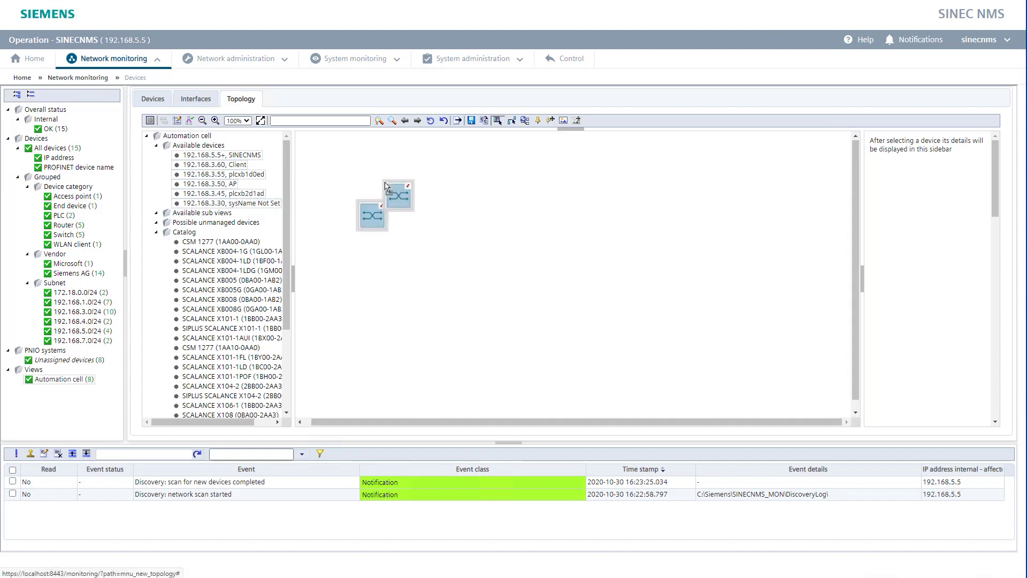